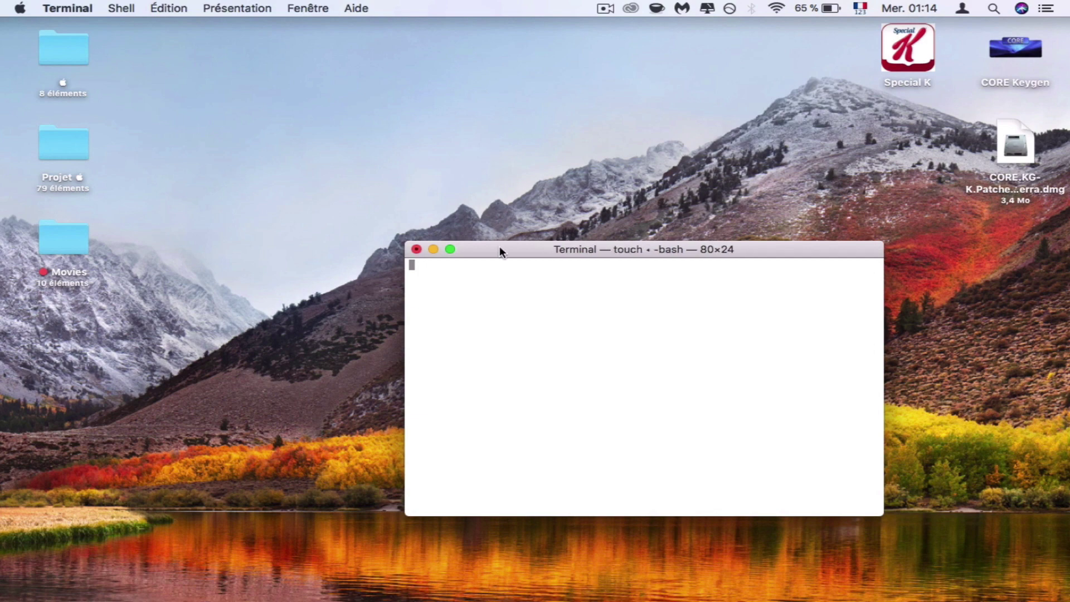
# Step: Run xcode-select --install to install the command line tools, and close the terminal window
pyautogui.moveTo(500, 248); pyautogui.dragTo(407, 113)
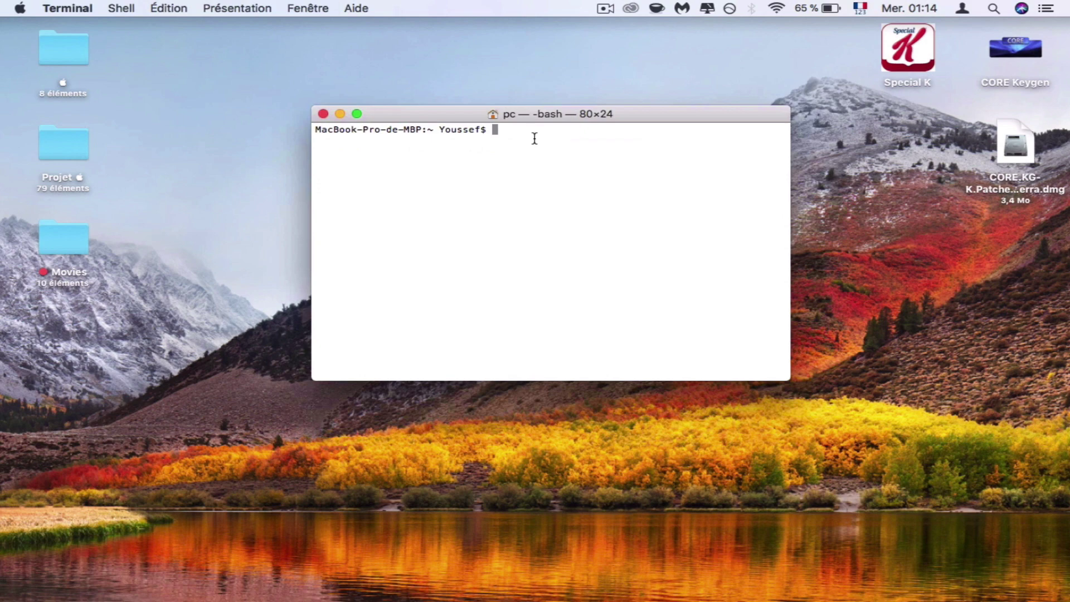
pyautogui.write('xc')
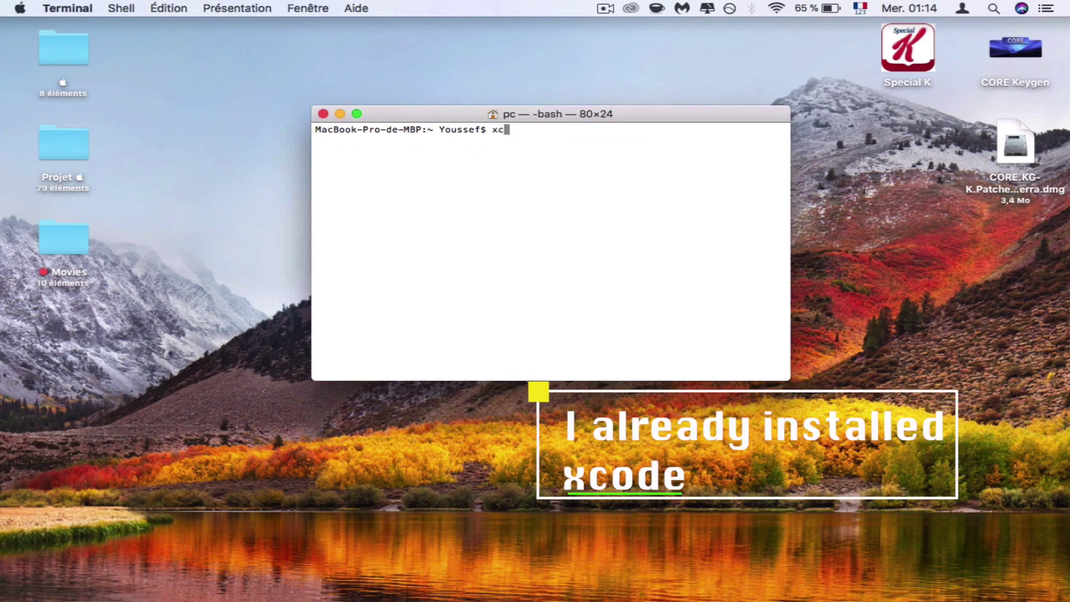
pyautogui.write('ode-select --install')
pyautogui.press('Return')
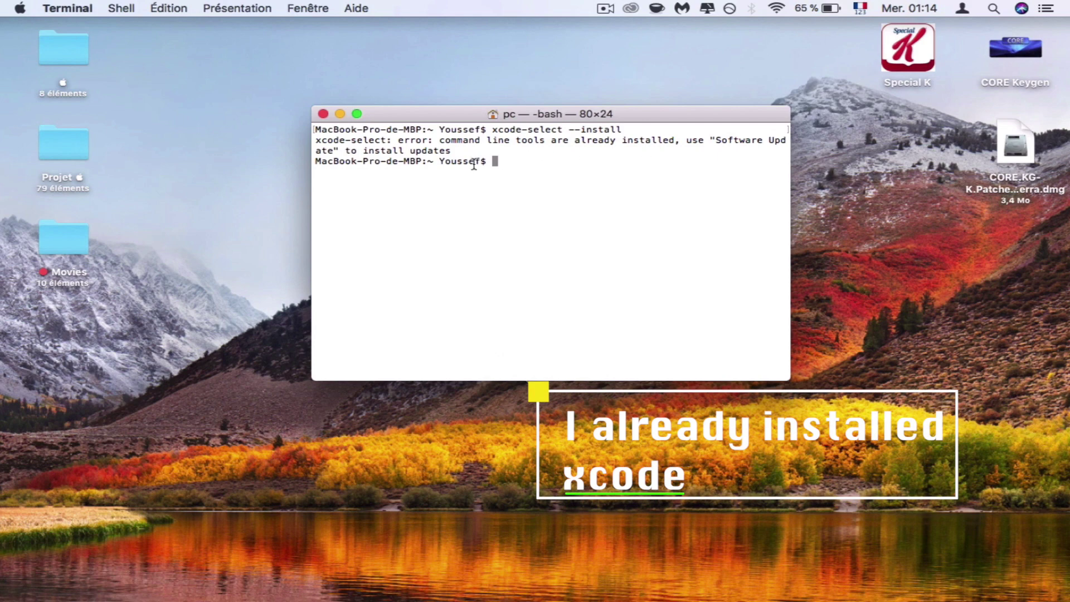
pyautogui.click(322, 115)
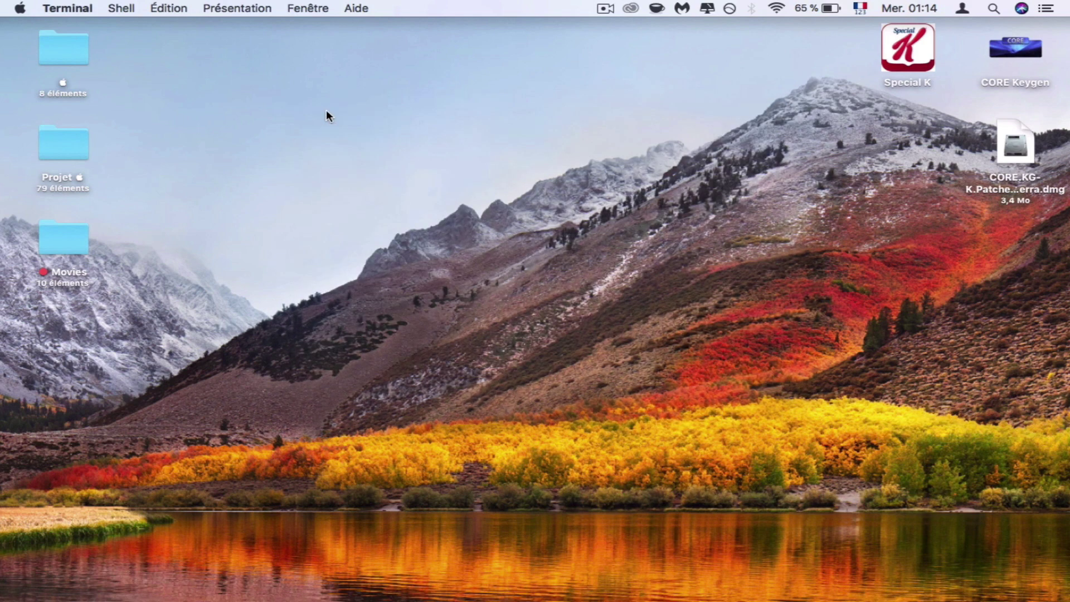
pyautogui.click(528, 206)
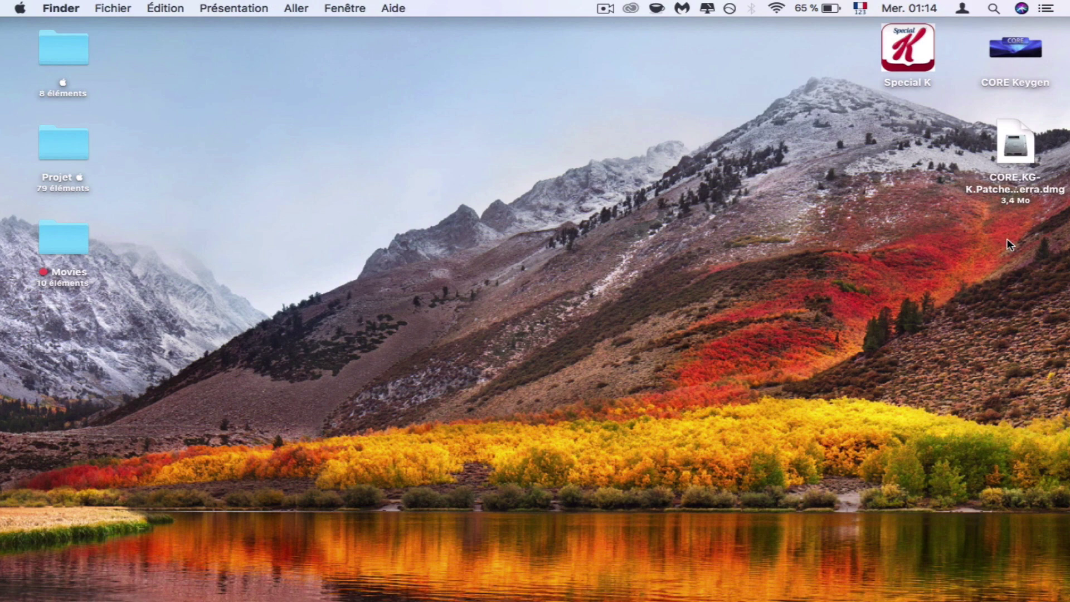
# Step: Mount CORE.KG-K.Patcher.Fix.for.Sierra.dmg from the desktop, accept its agreement and open the CORE KG - K Patcher for Sierra folder
pyautogui.click(1015, 147)
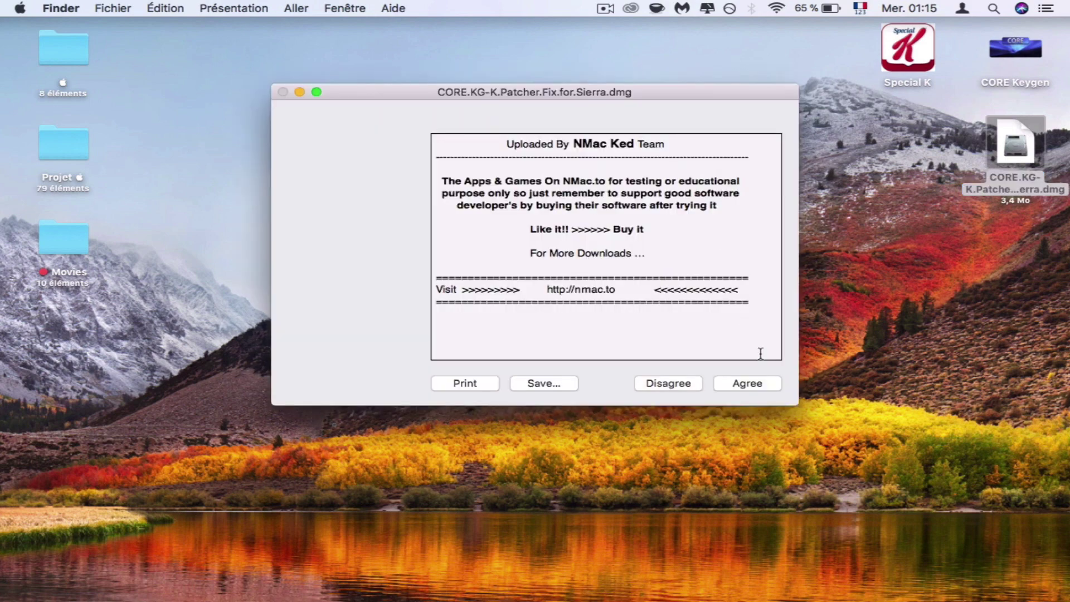
pyautogui.click(748, 384)
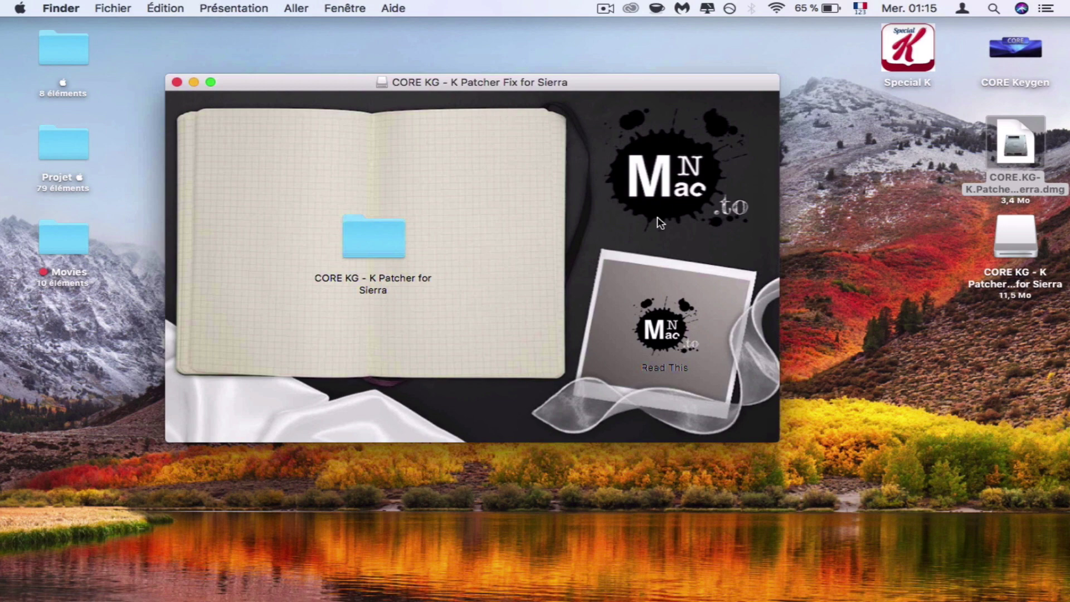
pyautogui.doubleClick(386, 234)
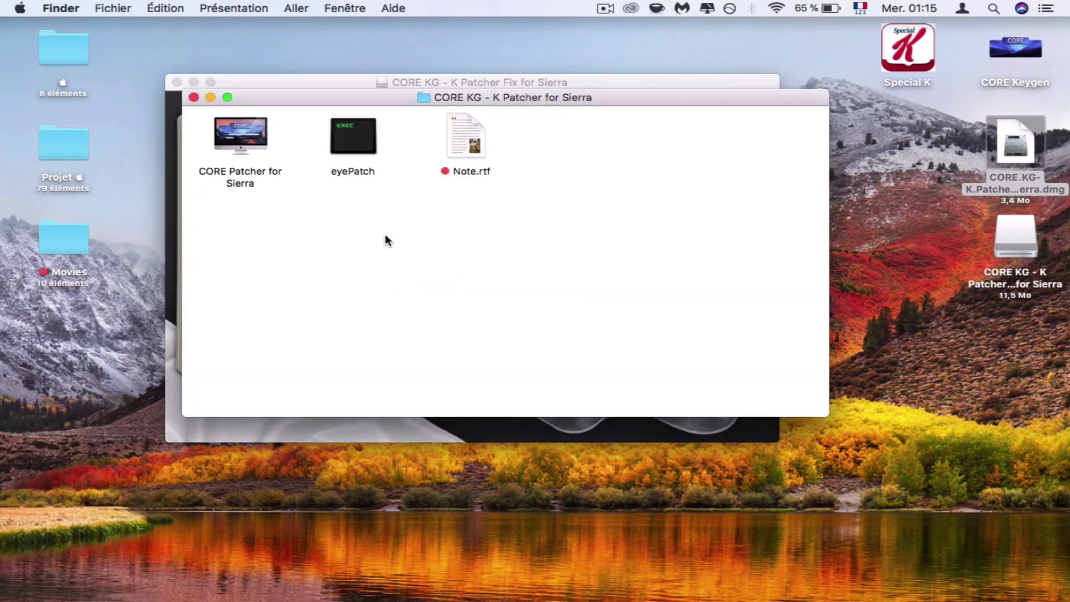
pyautogui.moveTo(322, 99); pyautogui.dragTo(313, 84)
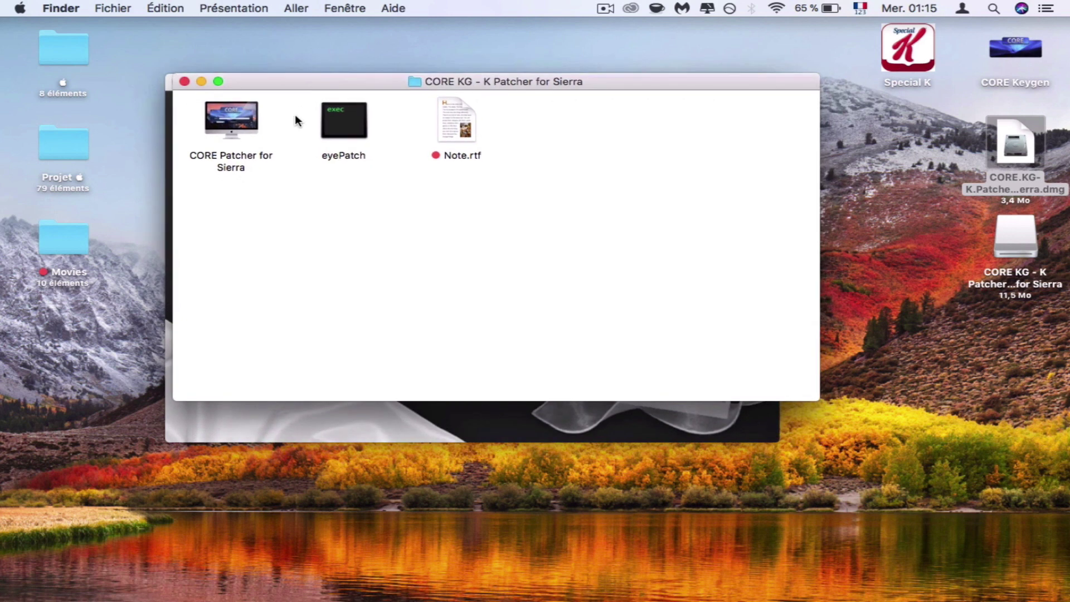
# Step: Launch CORE Patcher for Sierra, allow it to open, and choose the CORE Keygen app on the desktop for patching
pyautogui.click(227, 112)
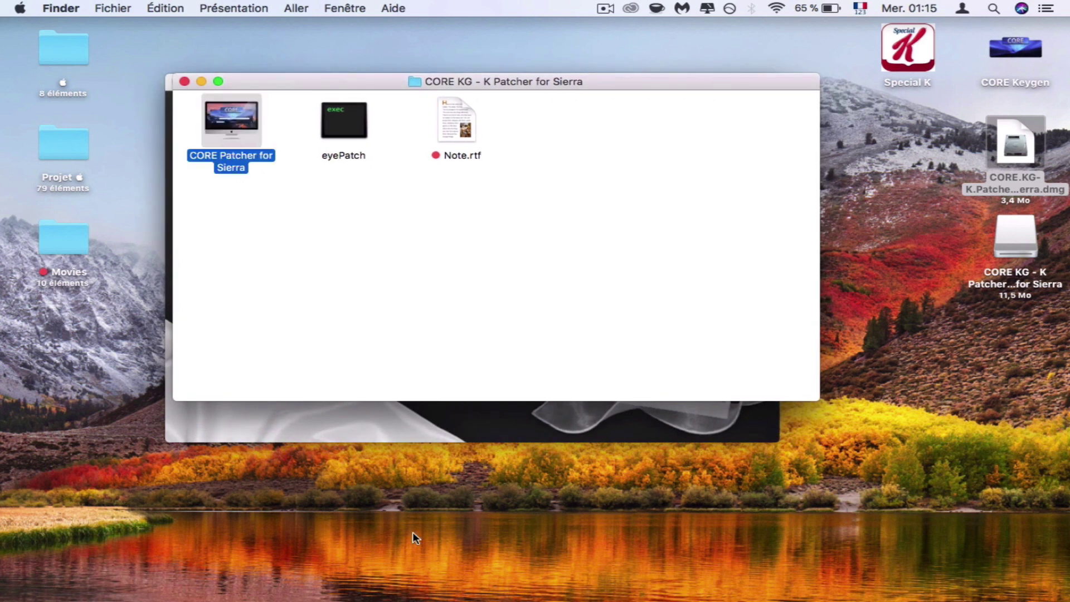
pyautogui.press('super+o')
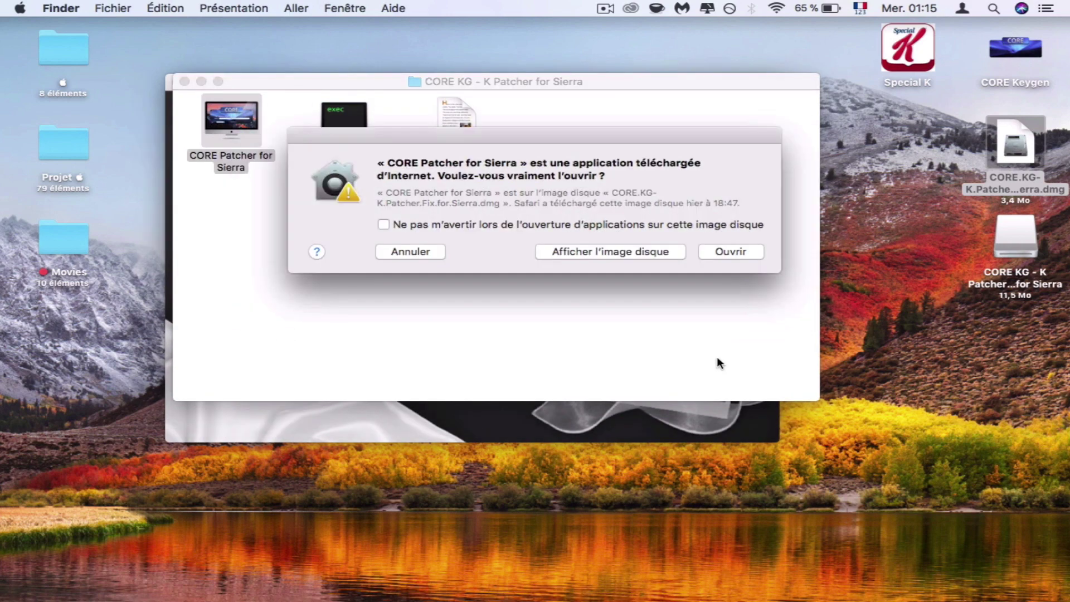
pyautogui.click(724, 251)
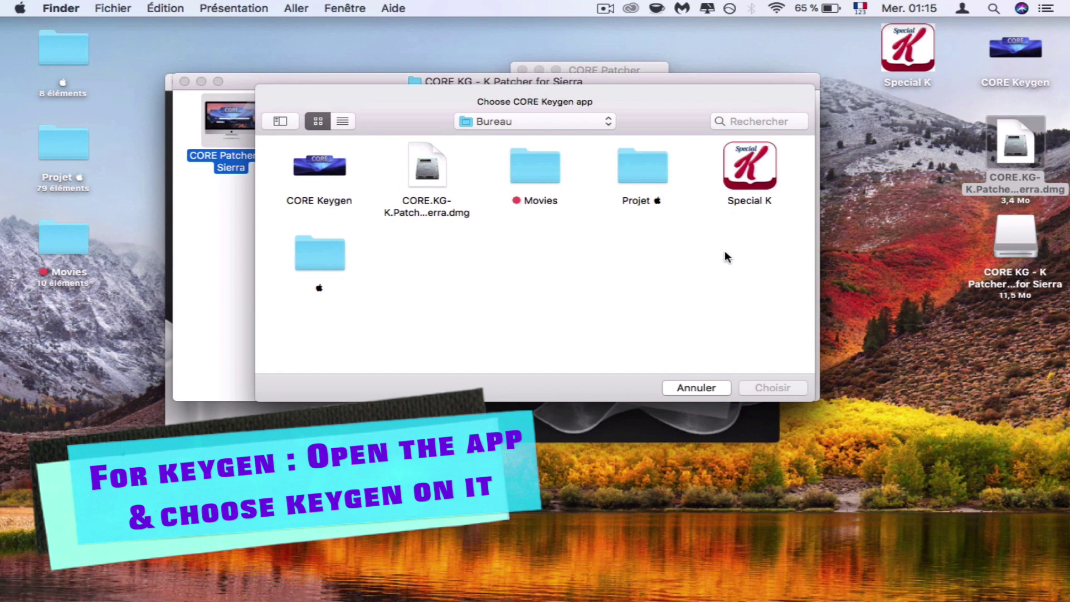
pyautogui.moveTo(383, 110); pyautogui.dragTo(479, 146)
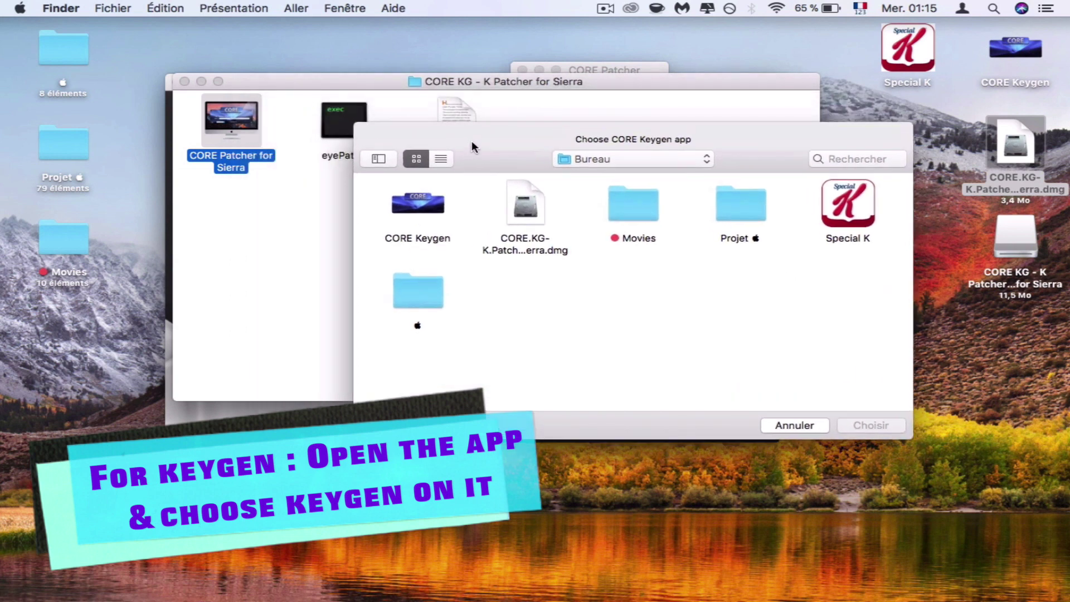
pyautogui.click(426, 212)
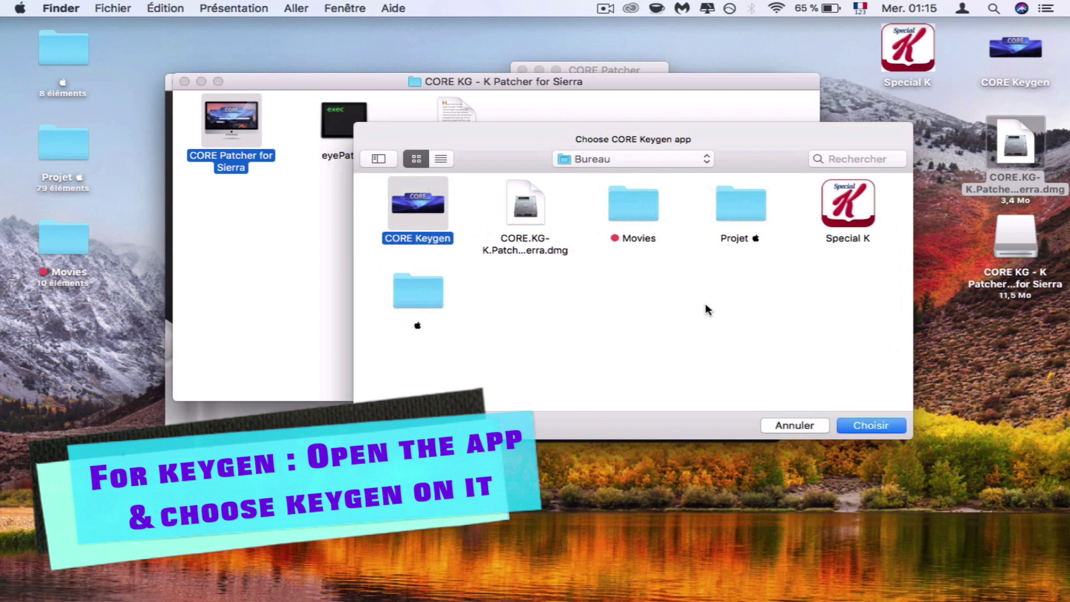
pyautogui.click(875, 425)
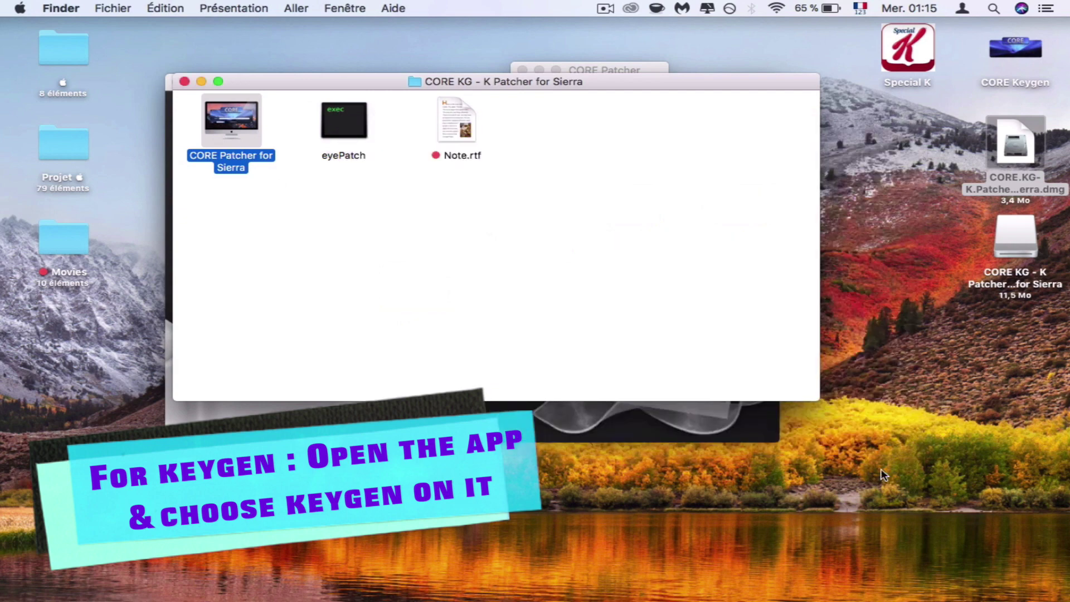
# Step: Test the patched CORE Keygen by launching it, generating several DiskWarrior v5 serials, and quitting it
pyautogui.moveTo(899, 599)
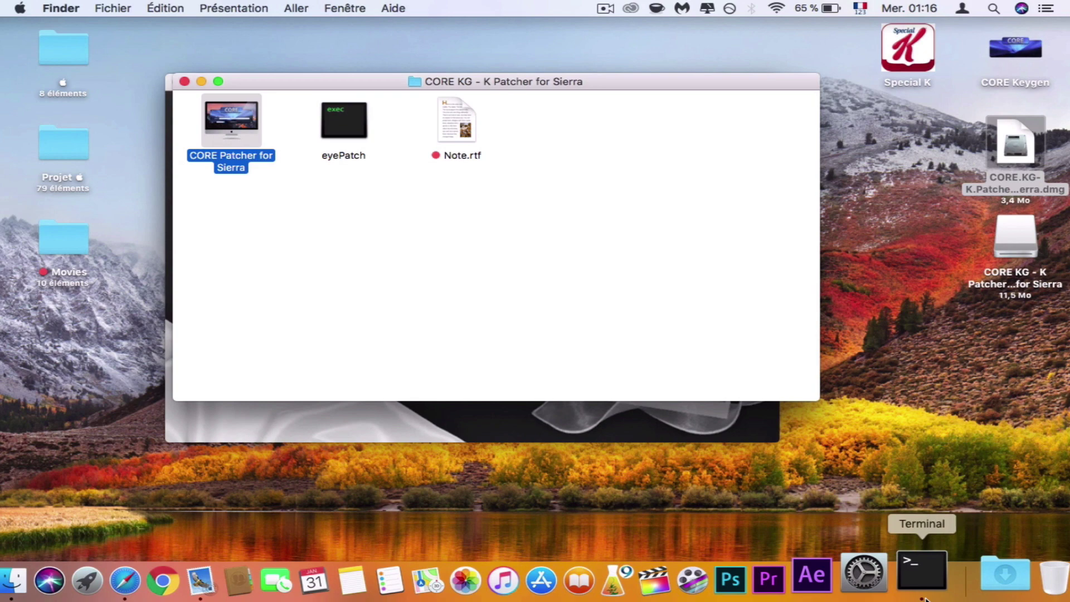
pyautogui.click(998, 64)
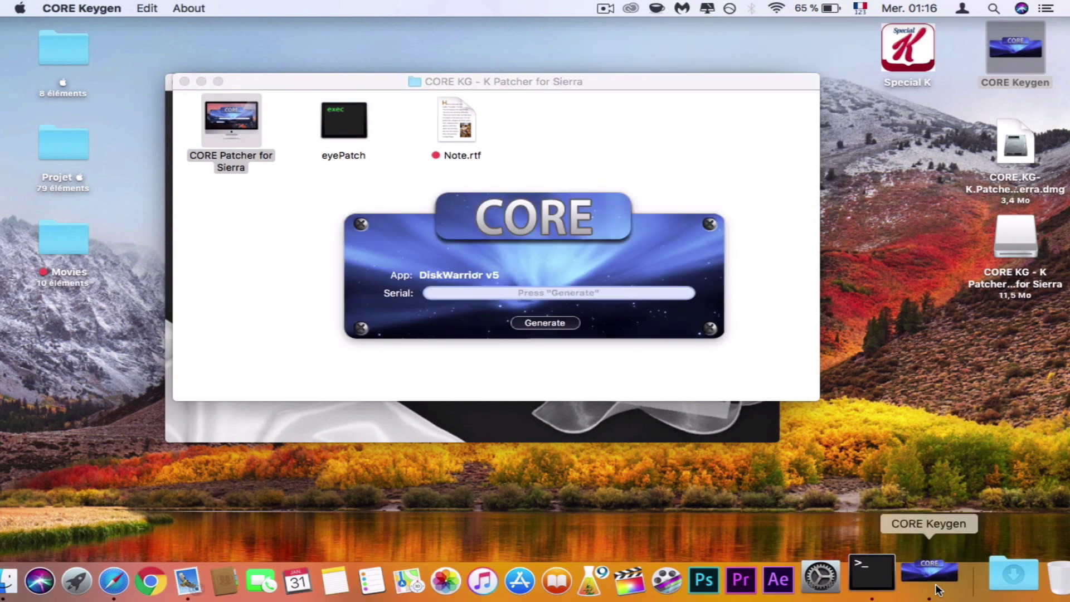
pyautogui.moveTo(524, 225); pyautogui.dragTo(561, 250)
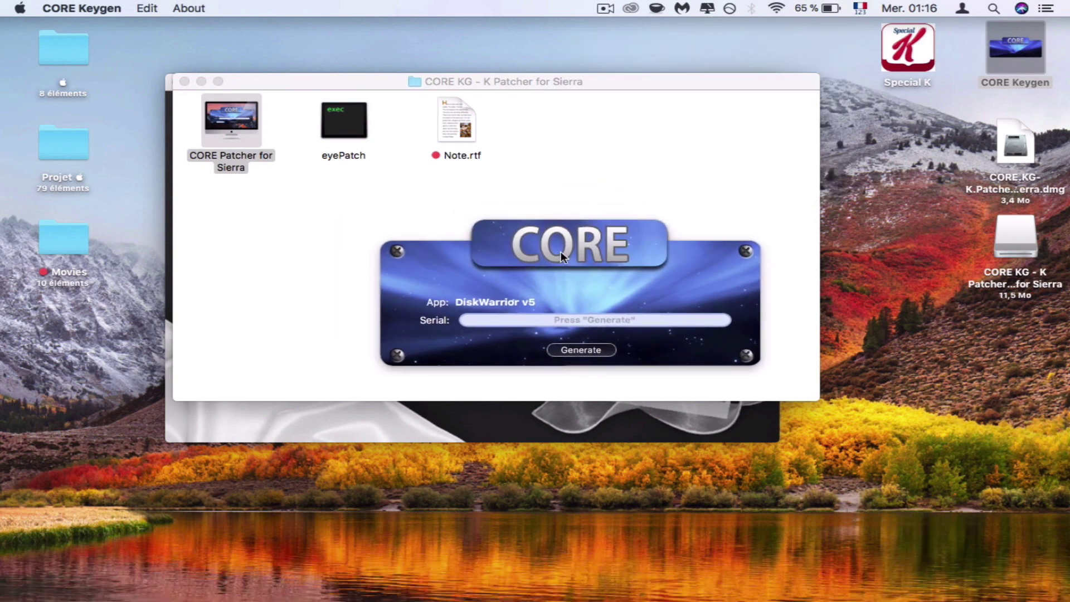
pyautogui.click(575, 350)
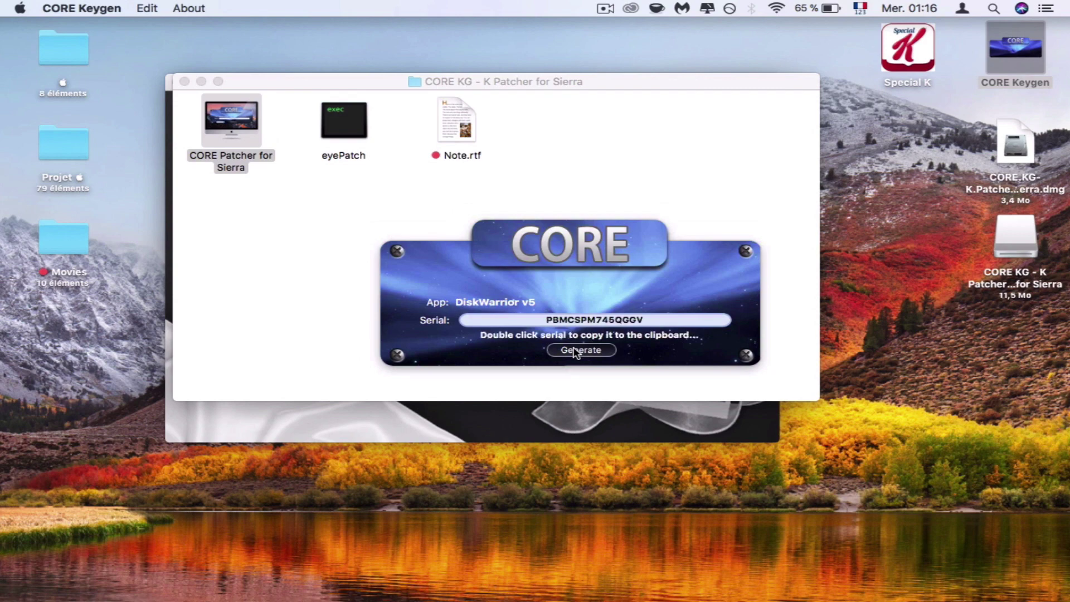
pyautogui.click(575, 350)
pyautogui.click(576, 349)
pyautogui.click(576, 350)
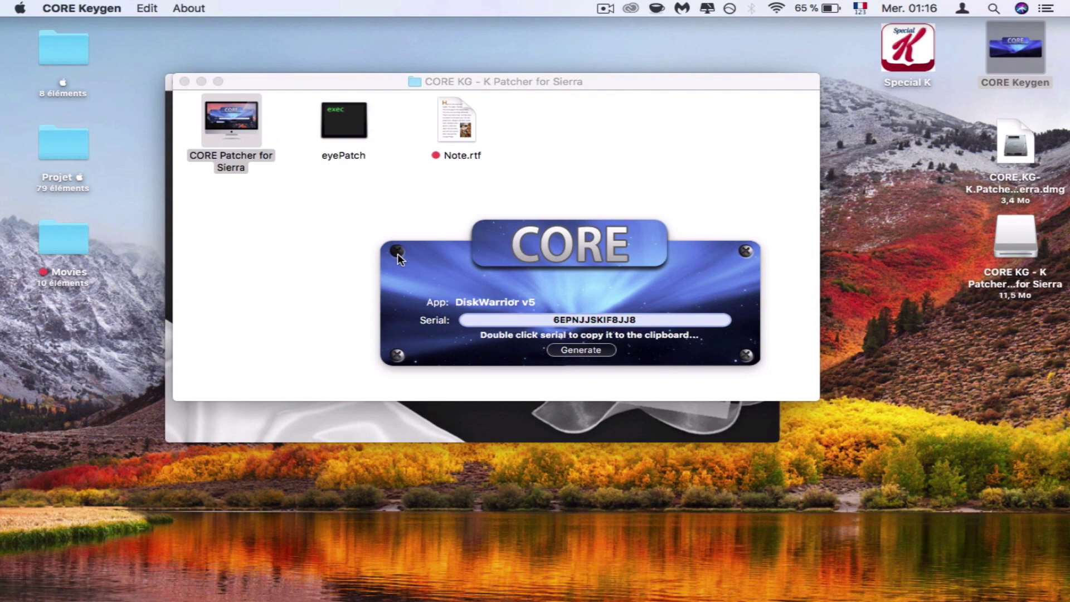
pyautogui.press('super+q')
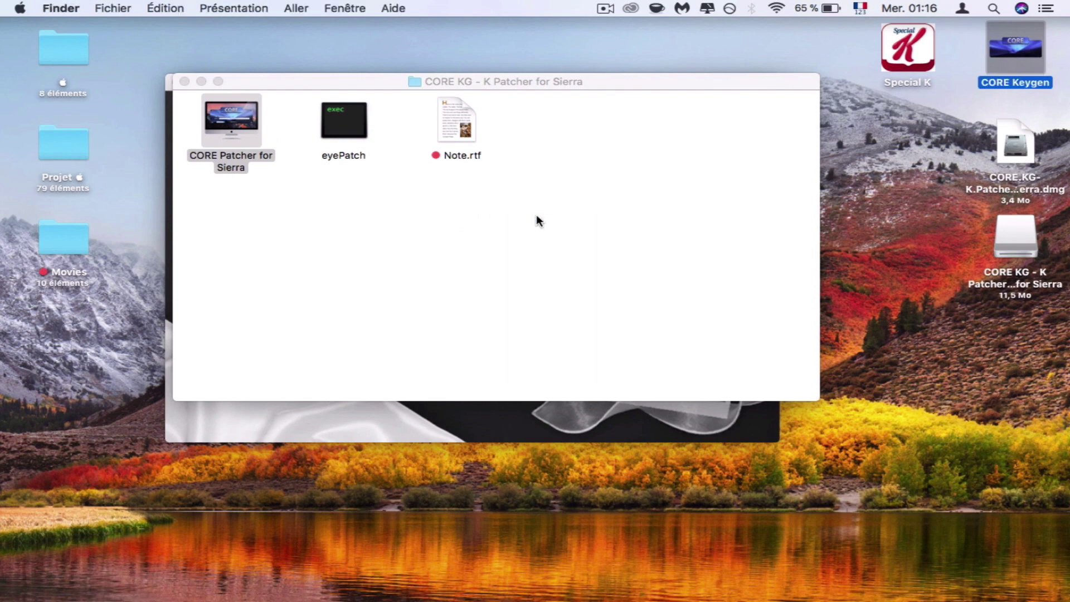
# Step: Show the package contents of the Special K app on the desktop and open its MacOS folder
pyautogui.click(556, 179)
pyautogui.moveTo(608, 87); pyautogui.dragTo(598, 129)
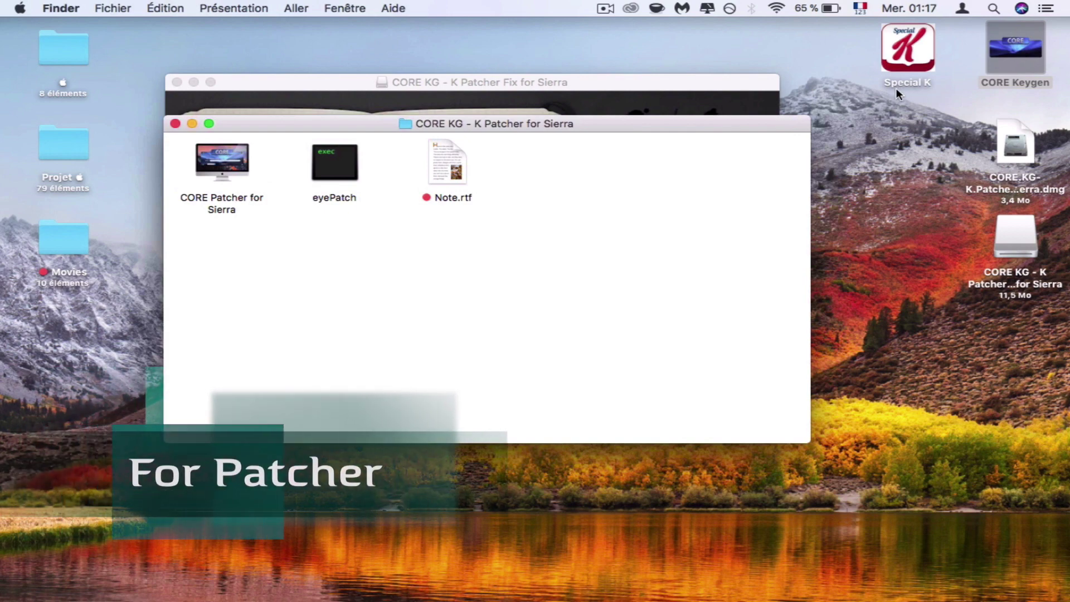
pyautogui.click(907, 53)
pyautogui.rightClick(907, 48)
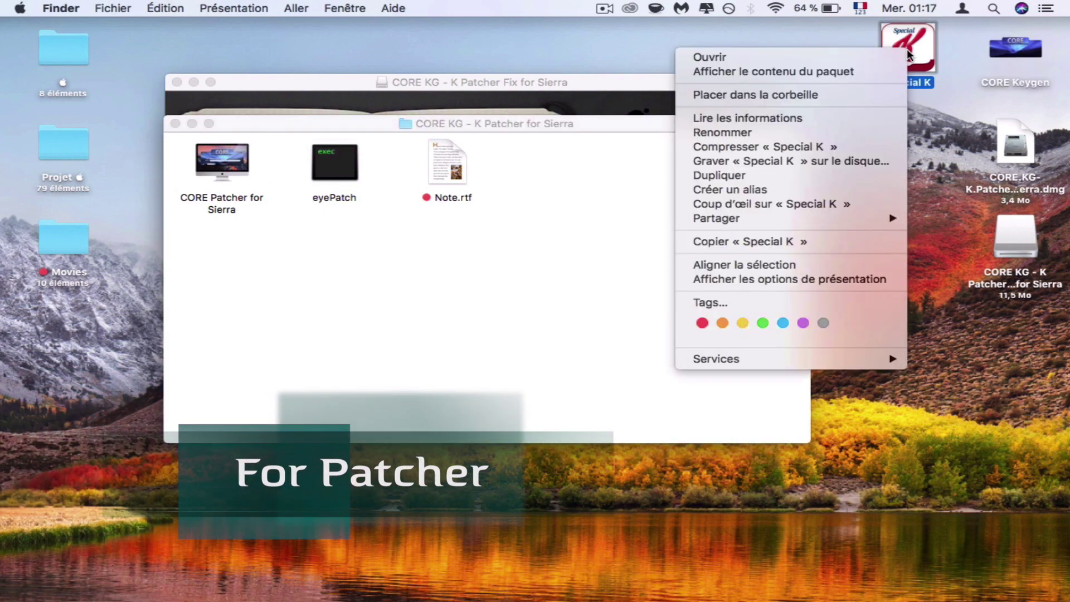
pyautogui.click(836, 75)
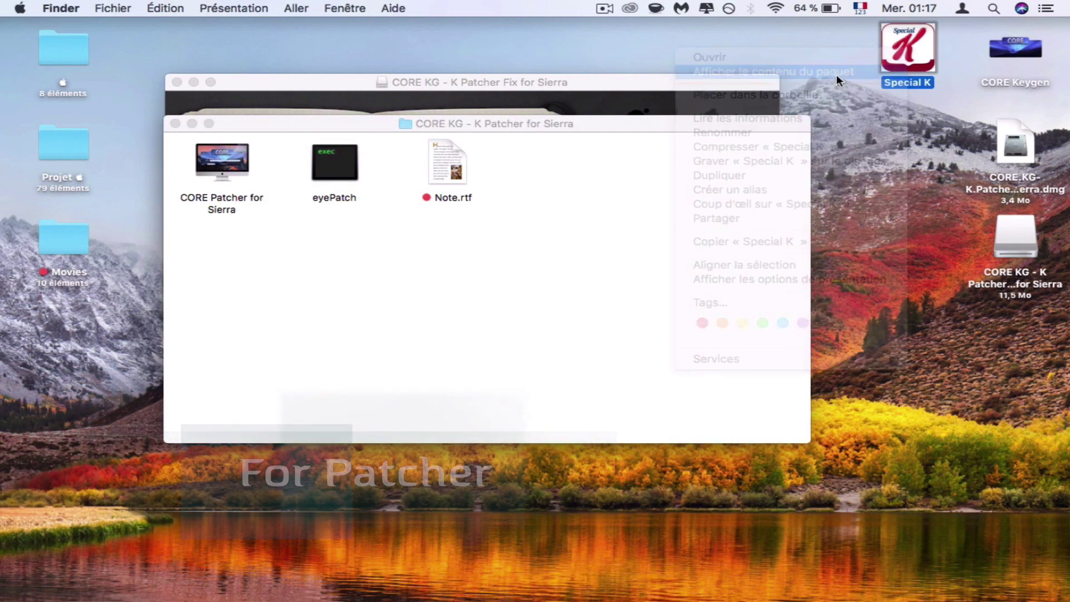
pyautogui.moveTo(684, 103); pyautogui.dragTo(965, 97)
pyautogui.doubleClick(756, 175)
pyautogui.doubleClick(855, 159)
# Step: Copy eyePatch from the patcher folder into Special K's MacOS folder, replace the older file, and close the MacOS window
pyautogui.moveTo(355, 167); pyautogui.dragTo(557, 225)
pyautogui.moveTo(566, 124); pyautogui.dragTo(390, 106)
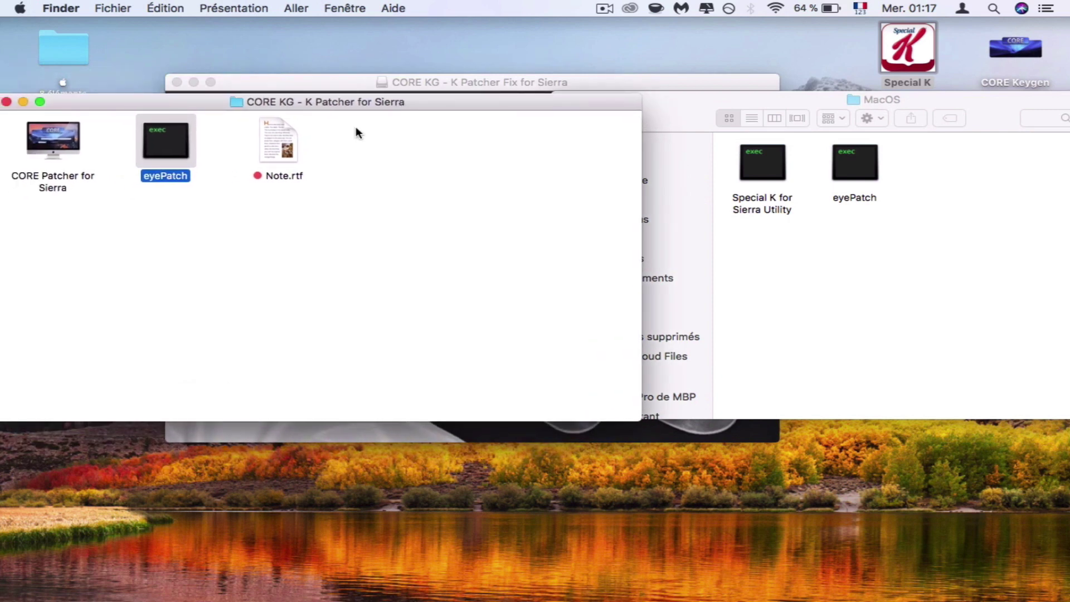
pyautogui.moveTo(178, 139); pyautogui.dragTo(842, 304)
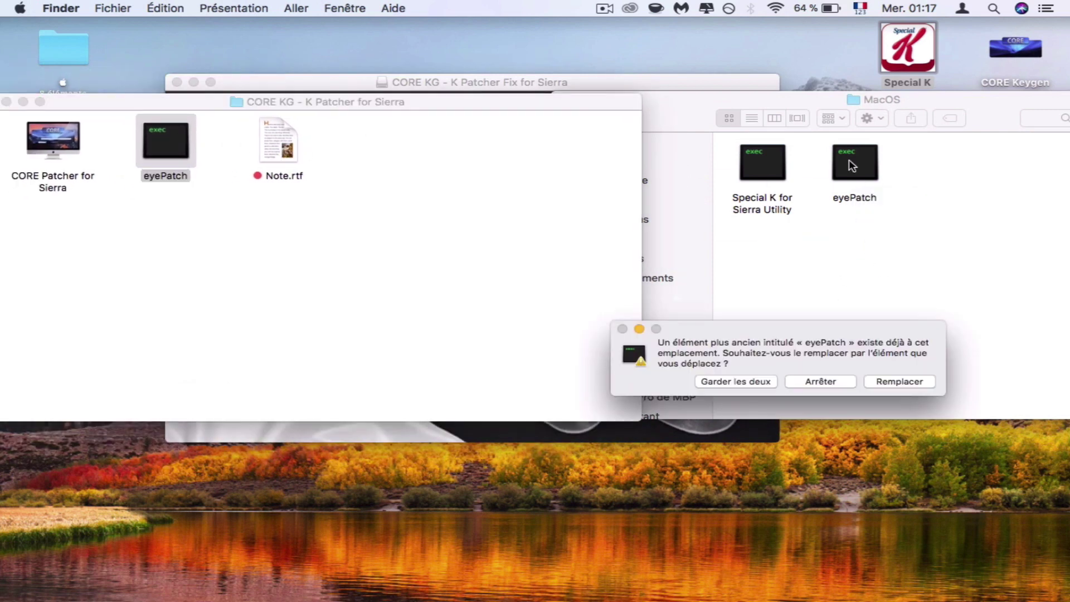
pyautogui.click(892, 384)
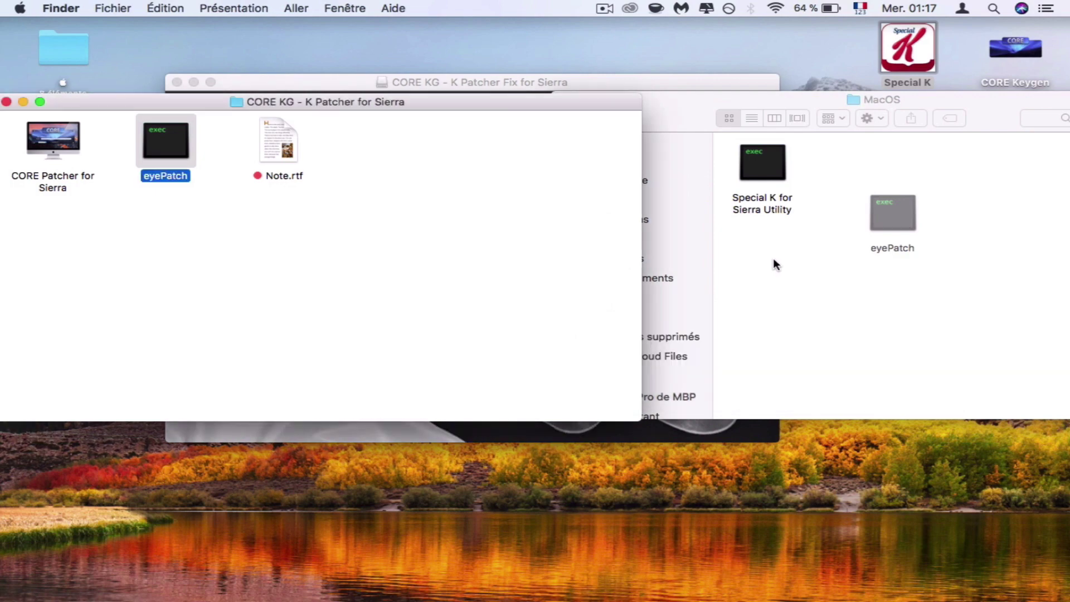
pyautogui.click(696, 116)
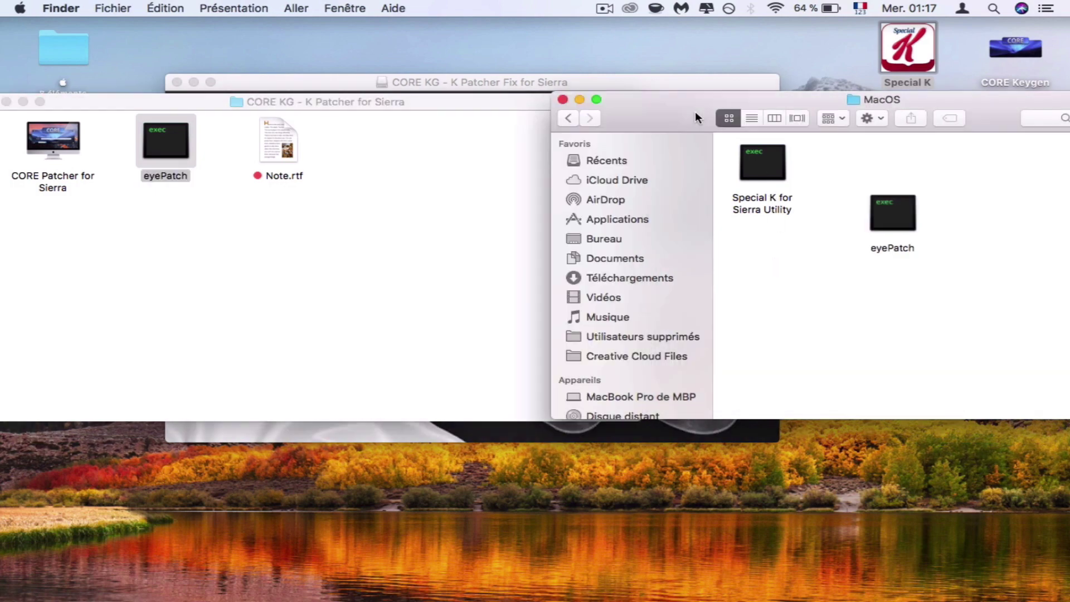
pyautogui.click(563, 99)
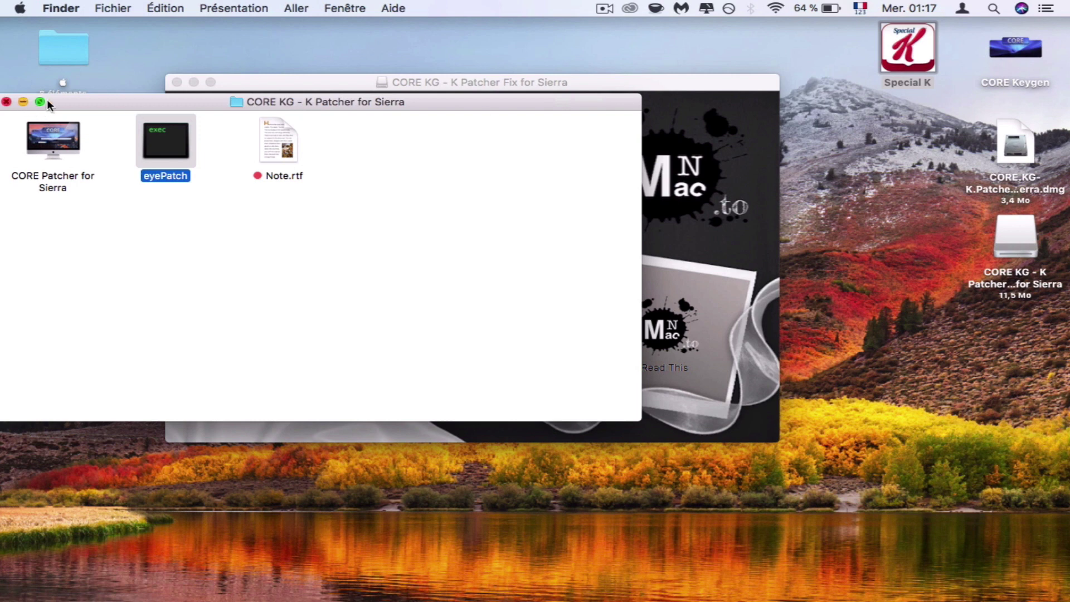
# Step: Test the modified Special K app by launching it, viewing its command line tools check, and cancelling the patcher selection
pyautogui.click(887, 187)
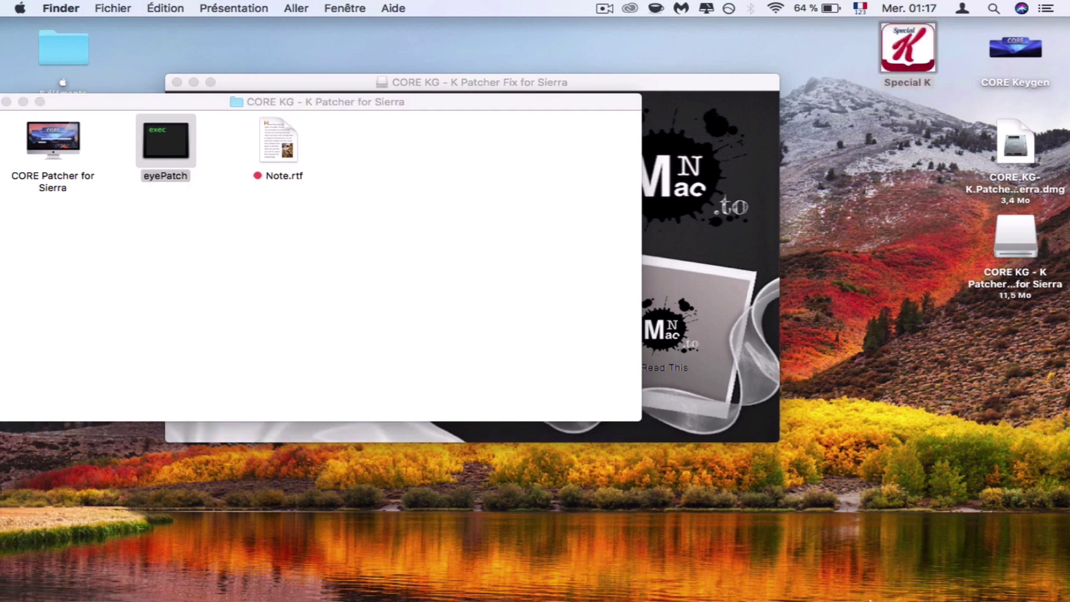
pyautogui.moveTo(891, 599)
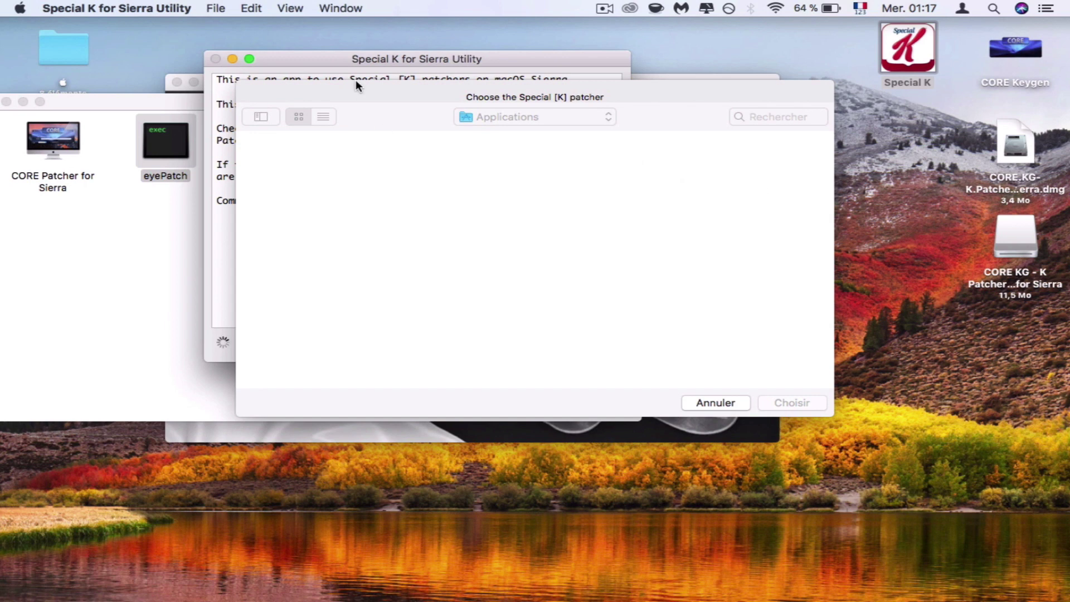
pyautogui.moveTo(353, 85); pyautogui.dragTo(592, 43)
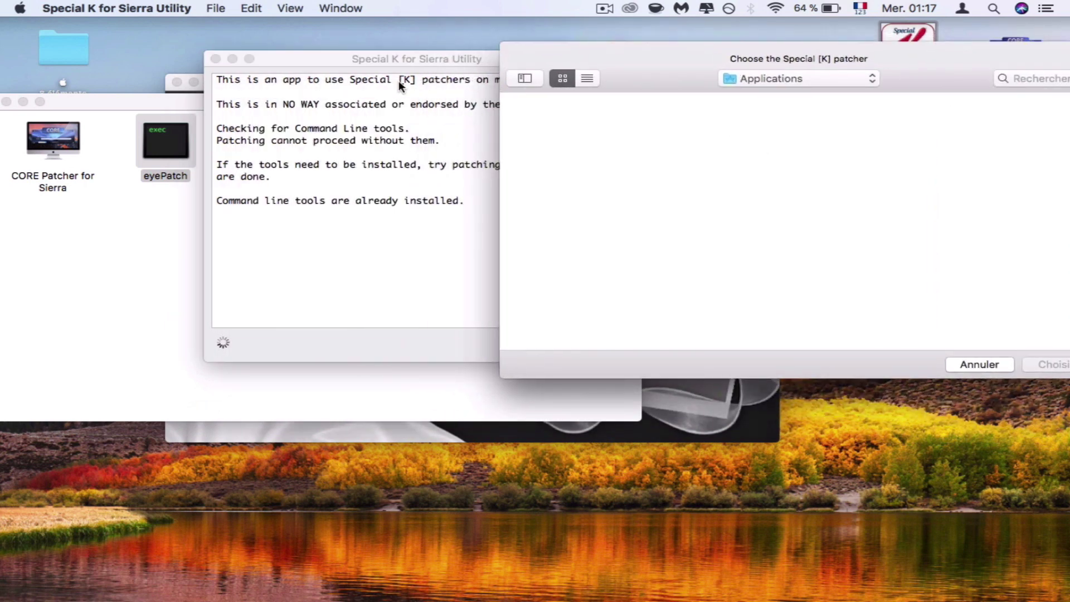
pyautogui.moveTo(394, 57); pyautogui.dragTo(232, 56)
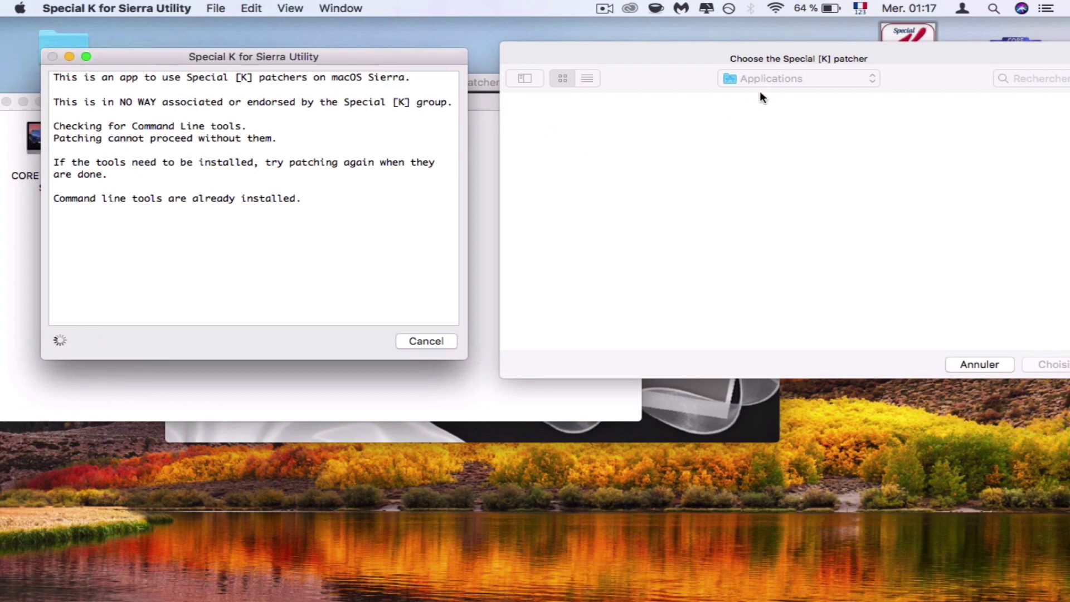
pyautogui.click(694, 89)
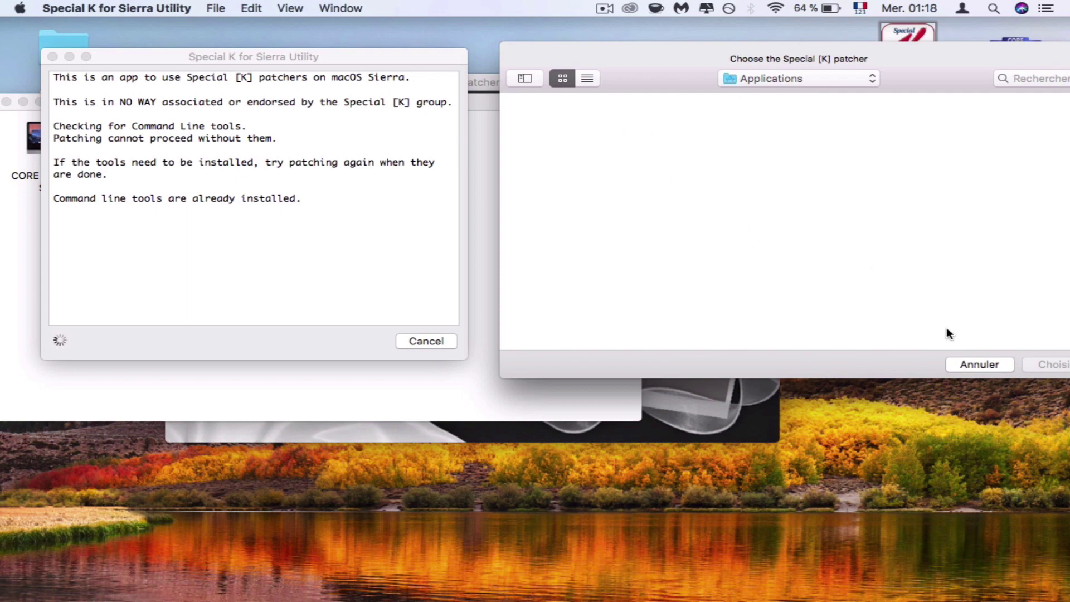
pyautogui.click(977, 363)
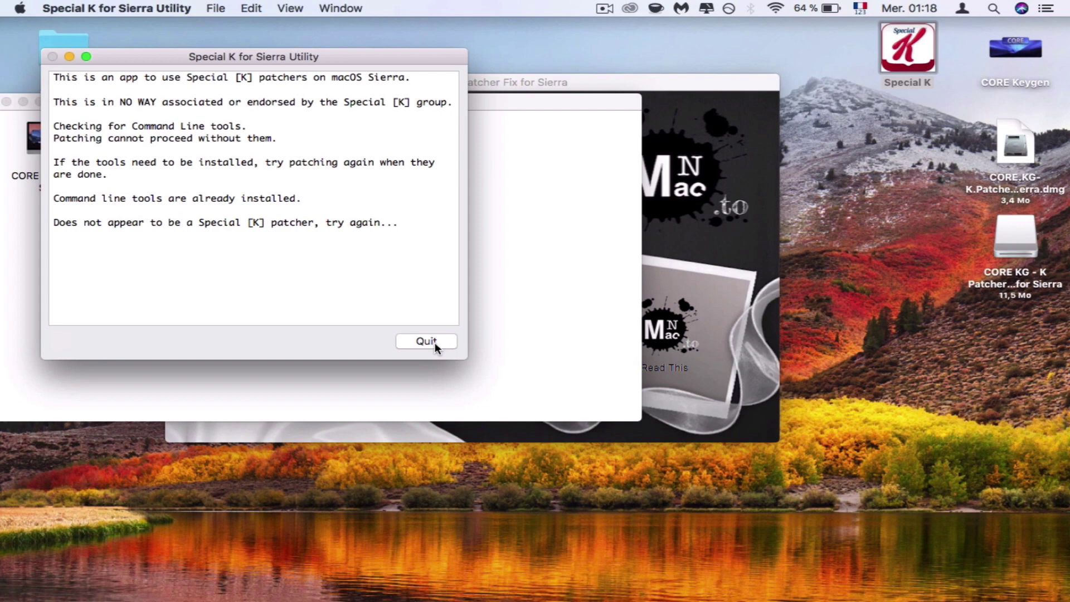
# Step: Quit the Special K for Sierra Utility and close the CORE KG - K Patcher for Sierra folder window
pyautogui.click(434, 342)
pyautogui.moveTo(336, 100); pyautogui.dragTo(470, 97)
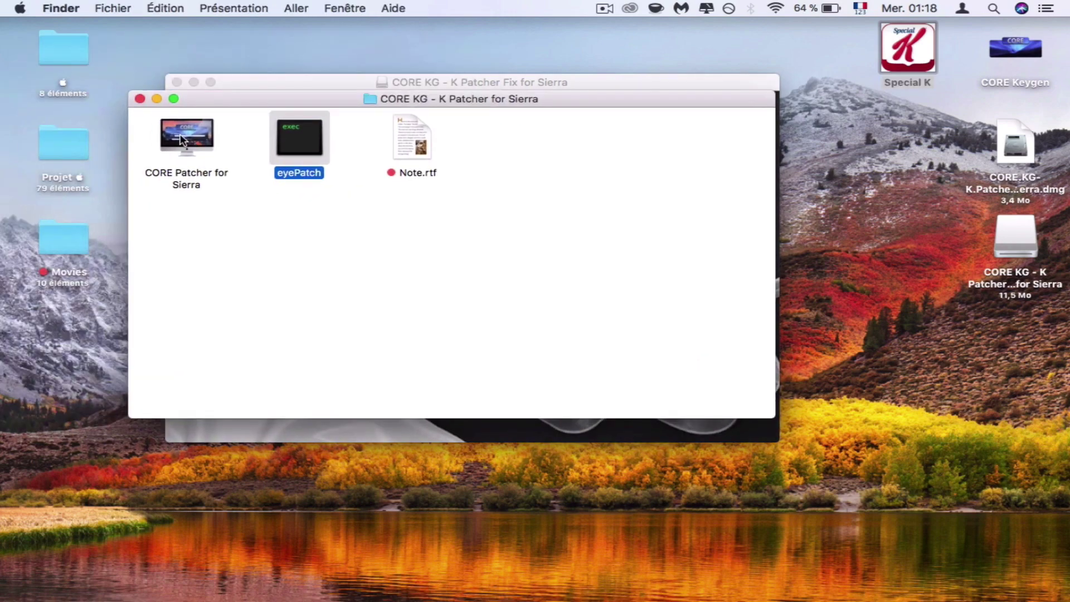
pyautogui.click(140, 98)
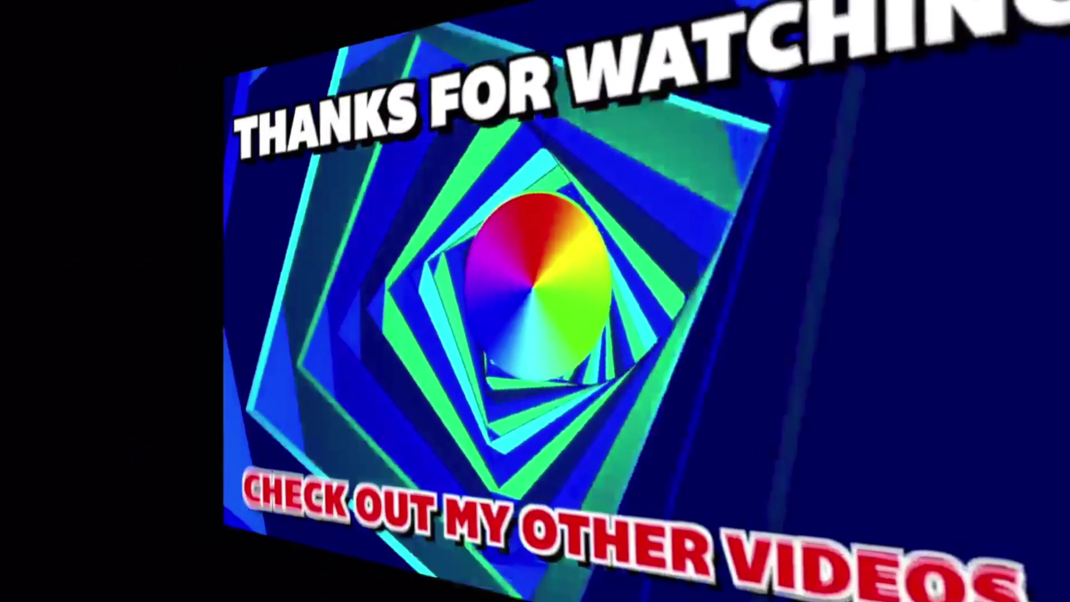